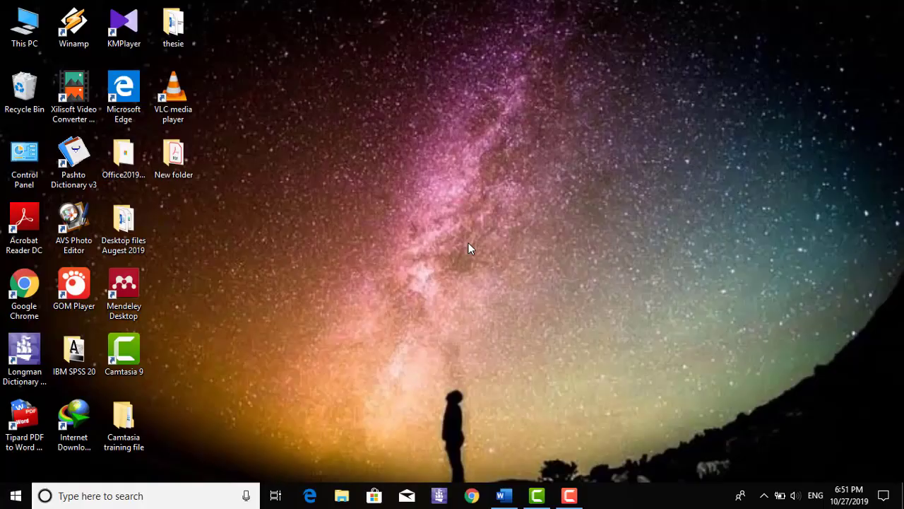
# Refresh the desktop twice from its right-click menu
pyautogui.rightClick(430, 173)
pyautogui.click(479, 215)
pyautogui.rightClick(431, 192)
pyautogui.moveTo(465, 214)
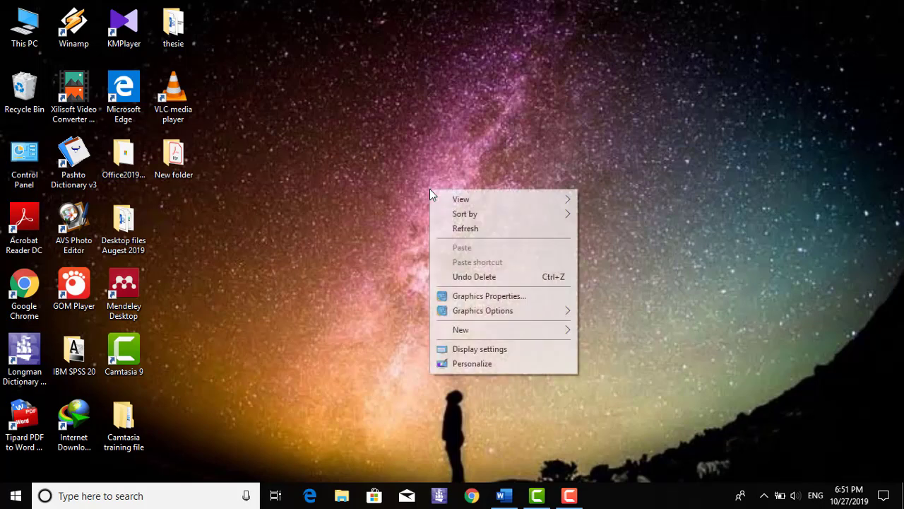
pyautogui.click(463, 227)
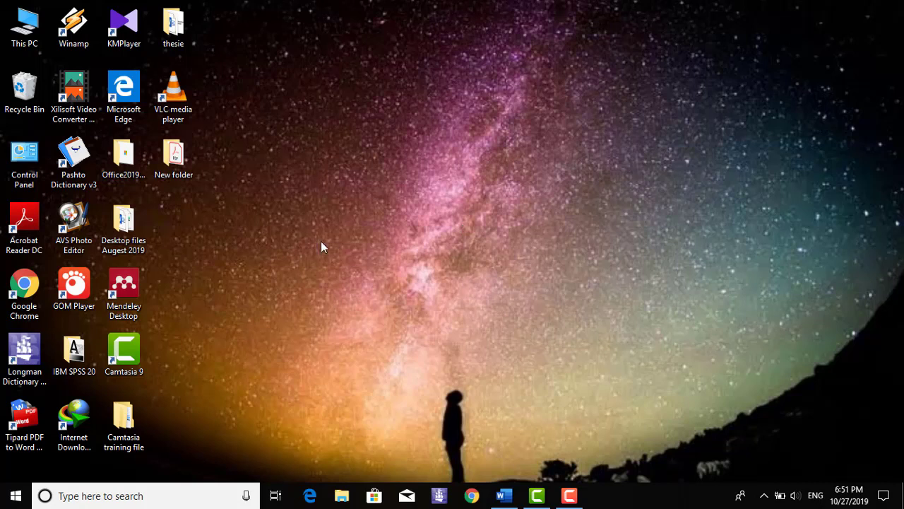
# View ABC.pdf from New folder in Acrobat Reader, scroll it, then close Acrobat
pyautogui.click(177, 176)
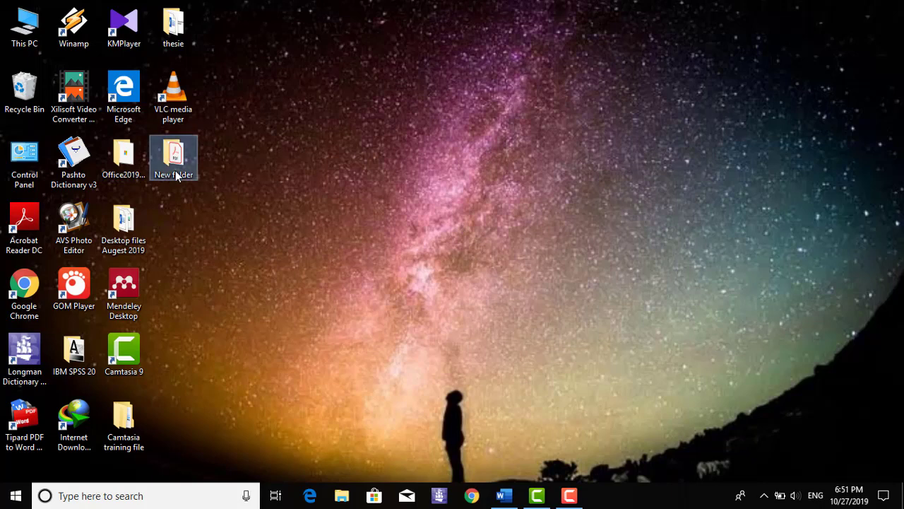
pyautogui.doubleClick(177, 177)
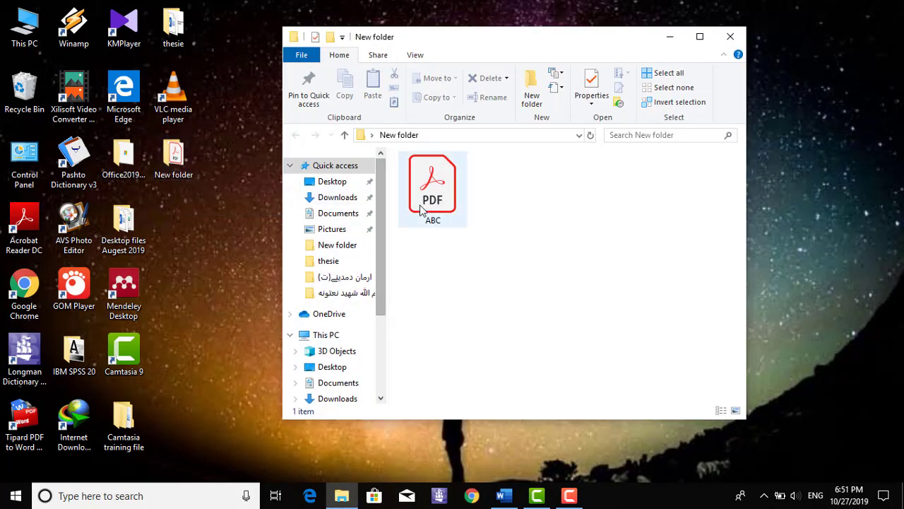
pyautogui.click(421, 209)
pyautogui.doubleClick(419, 205)
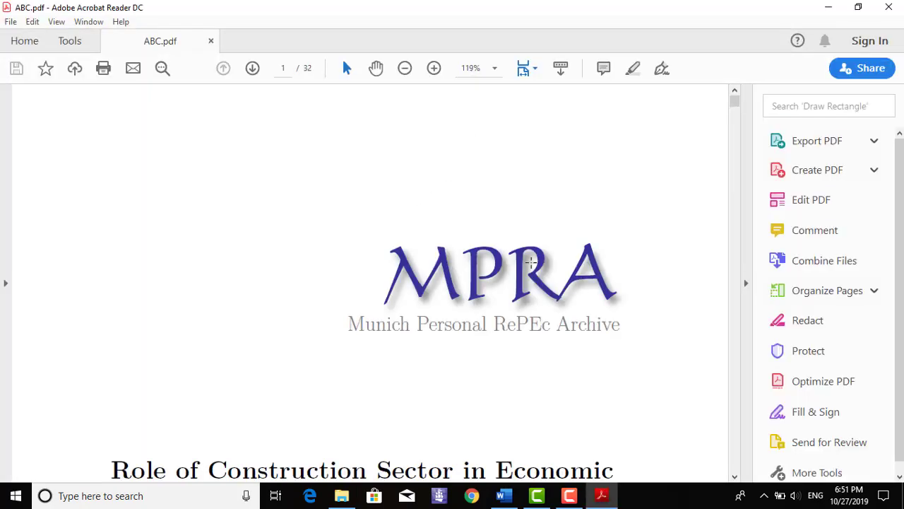
pyautogui.moveTo(734, 105); pyautogui.dragTo(735, 133)
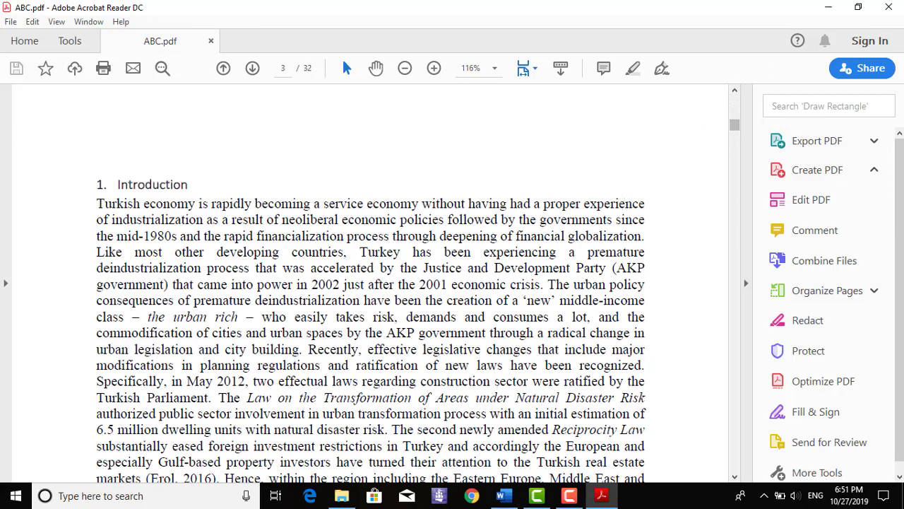
pyautogui.click(888, 8)
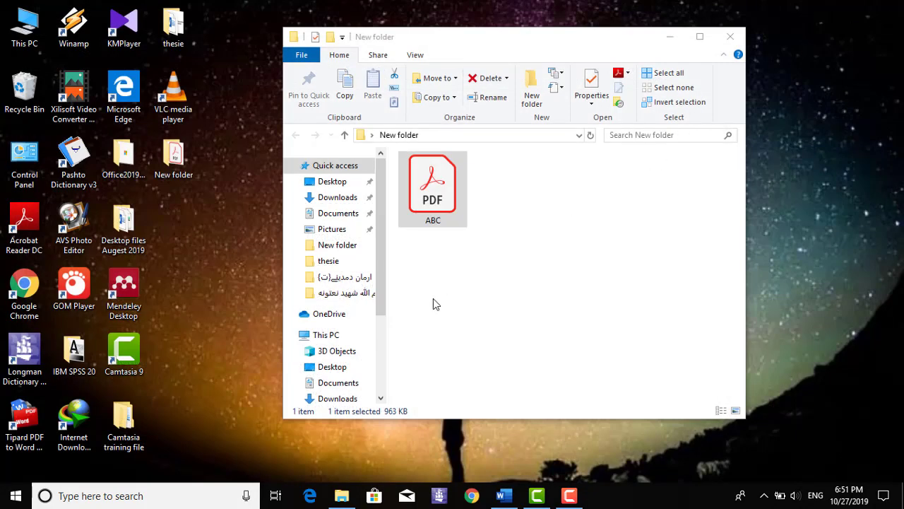
# Close New folder, refresh the desktop, and launch Tipard PDF to Word Converter from its shortcut
pyautogui.click(728, 38)
pyautogui.rightClick(512, 146)
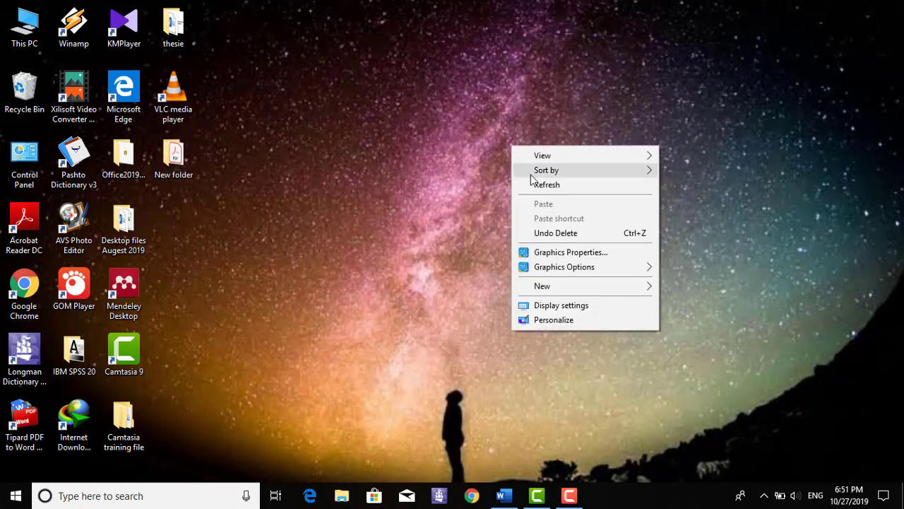
pyautogui.click(537, 186)
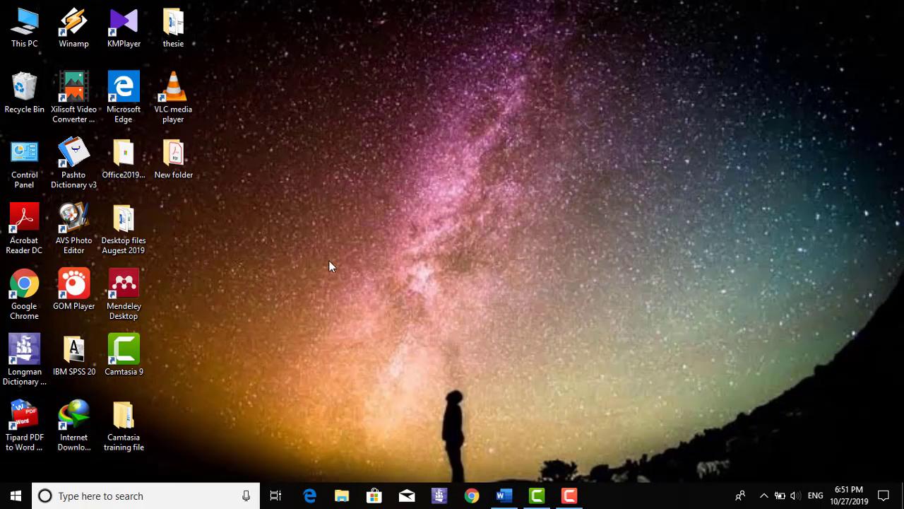
pyautogui.click(25, 424)
pyautogui.doubleClick(24, 423)
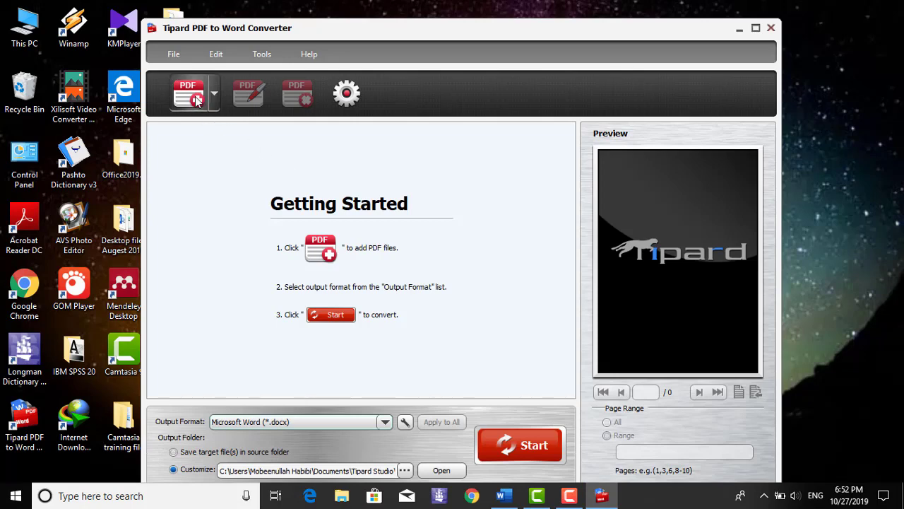
# Add ABC.pdf from New folder to the conversion list
pyautogui.click(204, 104)
pyautogui.click(296, 111)
pyautogui.click(475, 313)
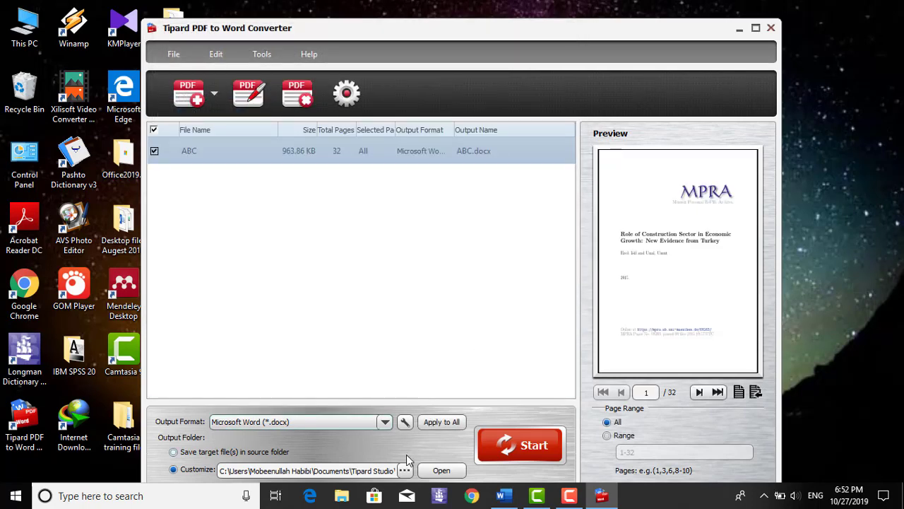
# Set the output location to Desktop\New folder
pyautogui.click(406, 471)
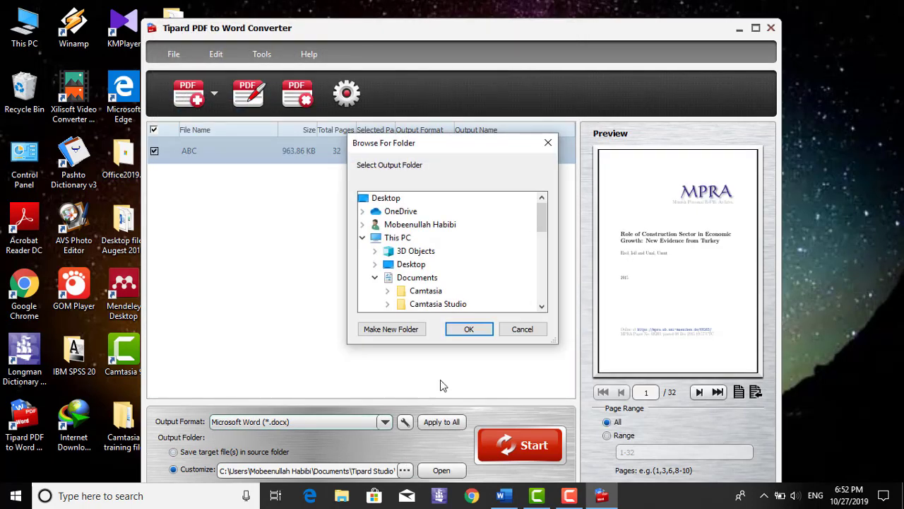
pyautogui.moveTo(545, 224); pyautogui.dragTo(545, 234)
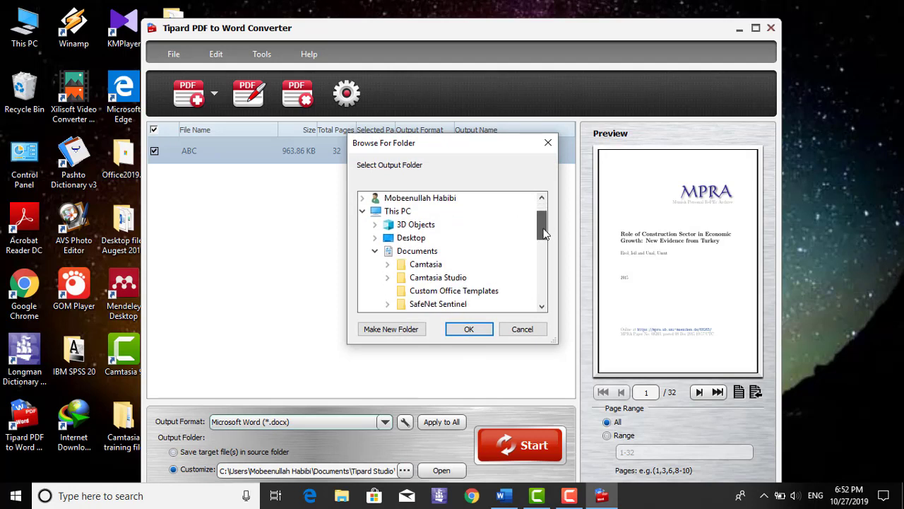
pyautogui.click(411, 238)
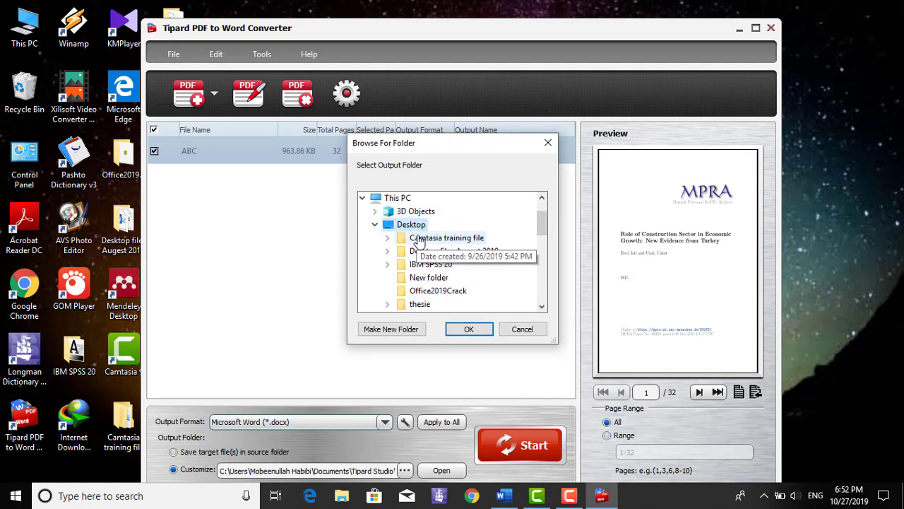
pyautogui.click(434, 279)
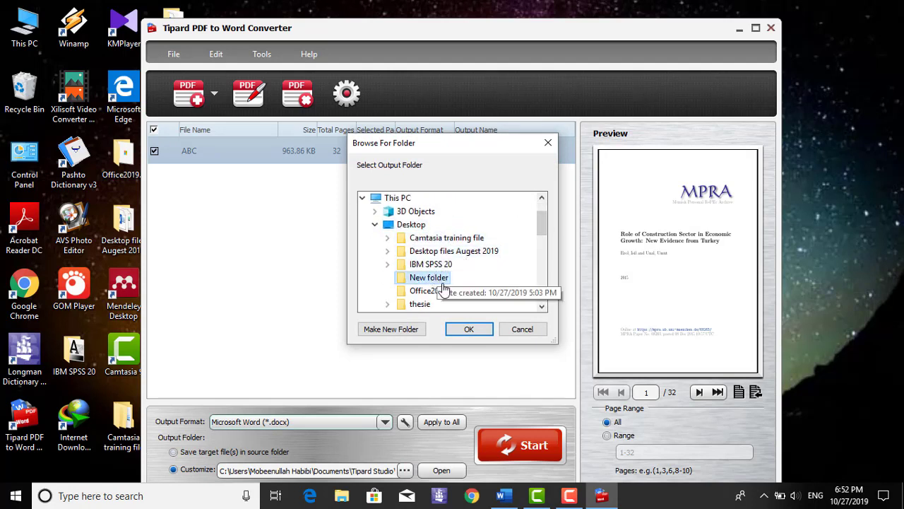
pyautogui.click(465, 329)
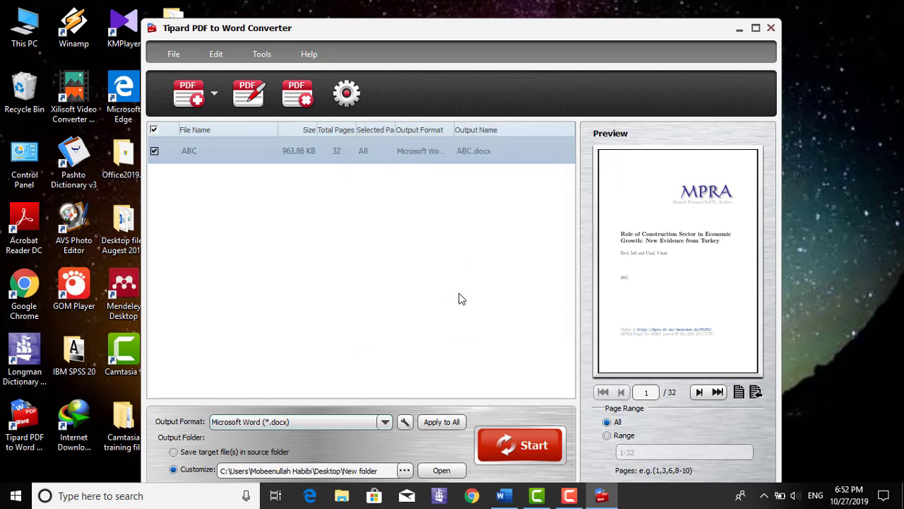
# Run the conversion of ABC.pdf to ABC.docx and dismiss the completion message
pyautogui.click(505, 444)
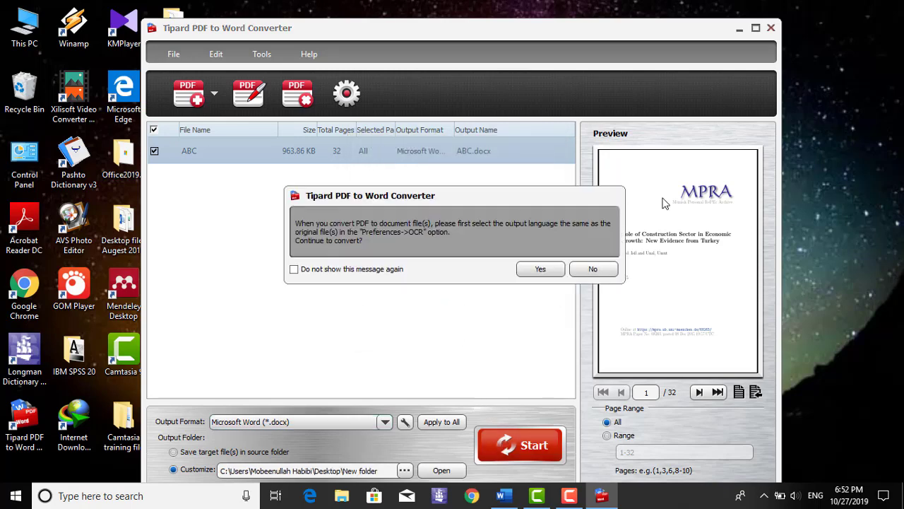
pyautogui.click(538, 270)
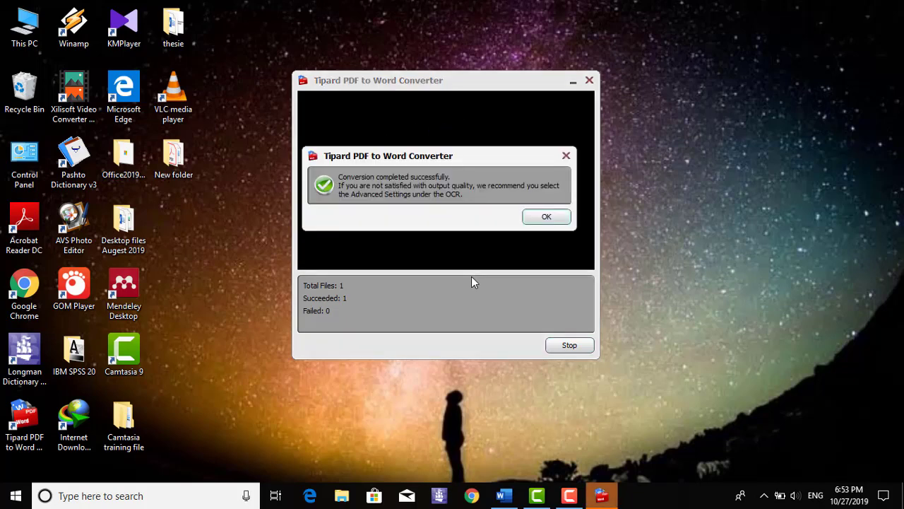
pyautogui.click(546, 217)
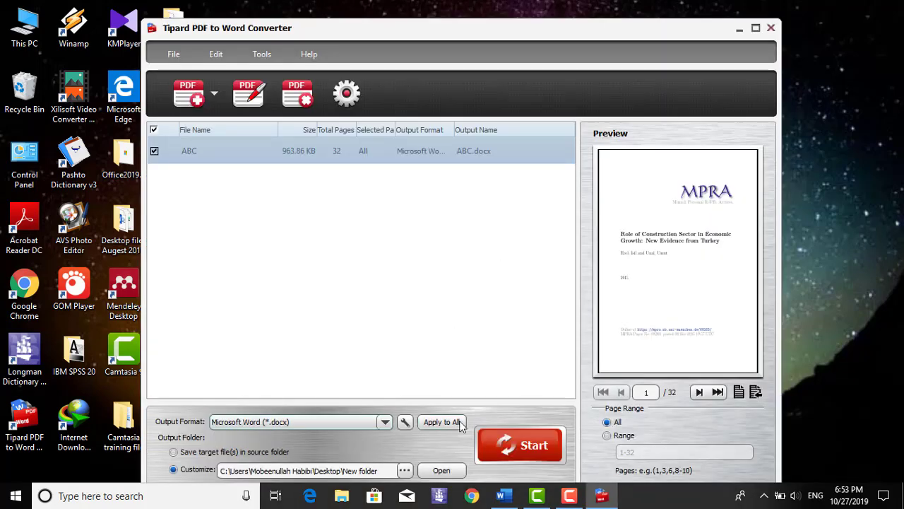
# Open the output New folder and select the converted ABC Word document
pyautogui.click(442, 470)
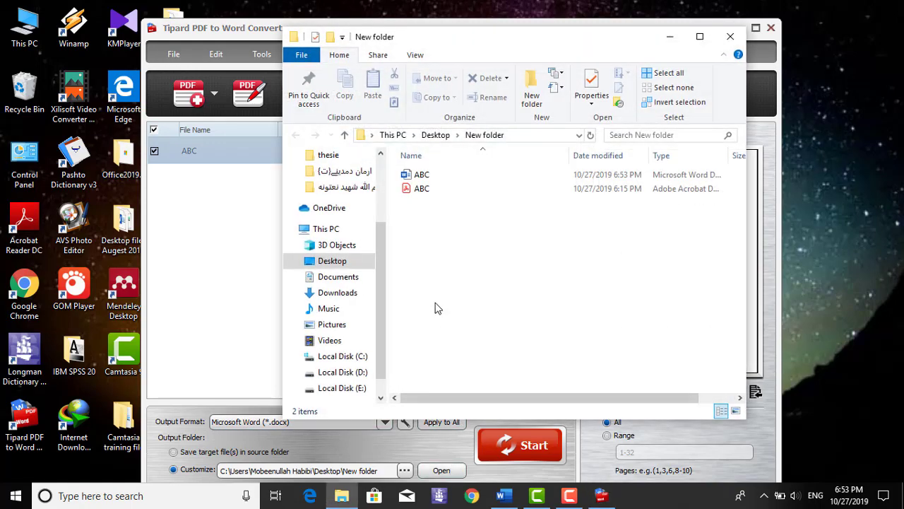
pyautogui.click(470, 176)
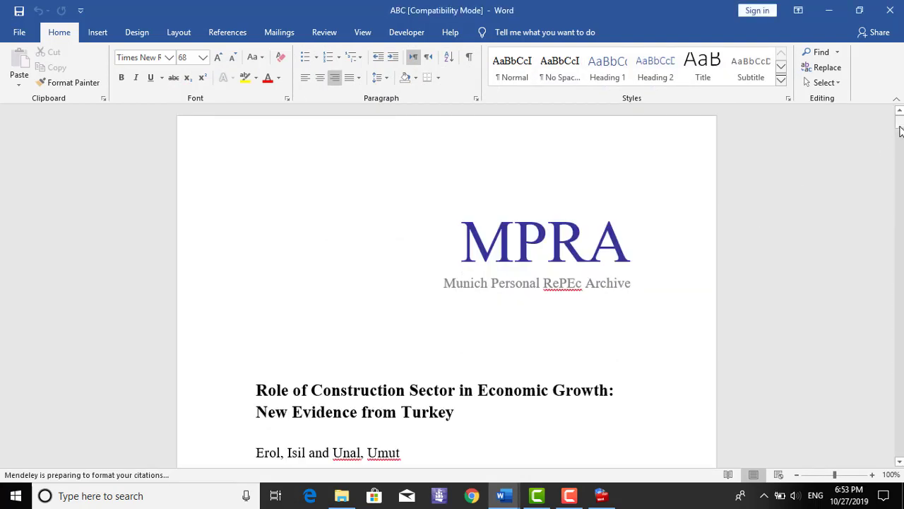
pyautogui.moveTo(900, 131)
pyautogui.mouseDown()
pyautogui.moveTo(901, 200)
pyautogui.moveTo(901, 181)
pyautogui.mouseUp()
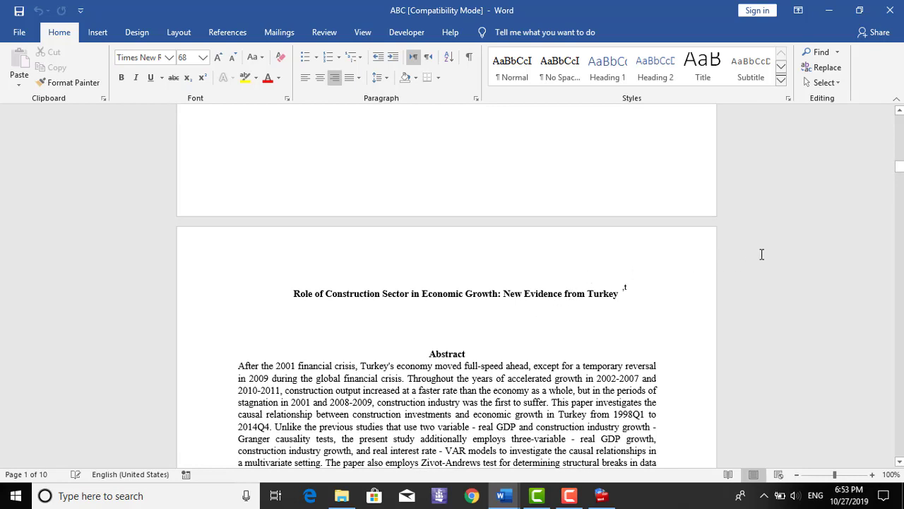
pyautogui.moveTo(898, 175)
pyautogui.mouseDown()
pyautogui.moveTo(866, 153)
pyautogui.moveTo(891, 134)
pyautogui.mouseUp()
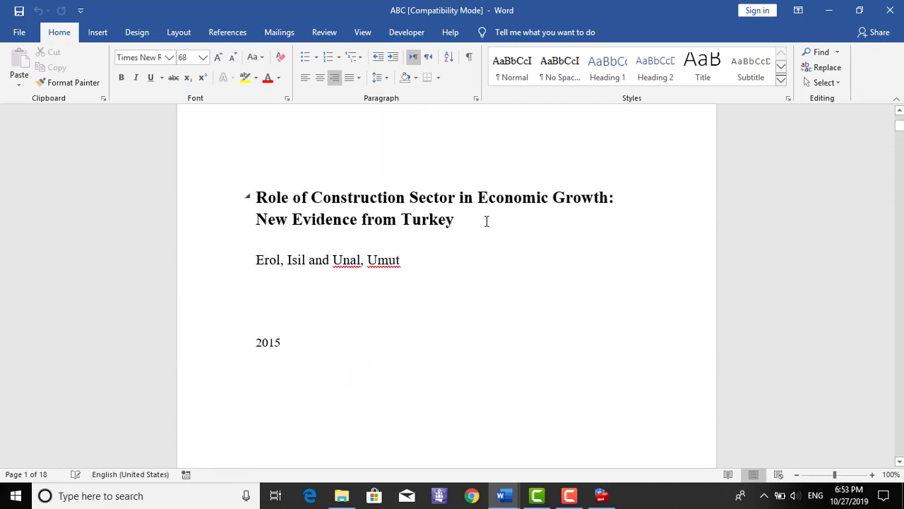
# Set the entire document to 12-point text, then select the title line
pyautogui.hotkey('ctrl', 'a')
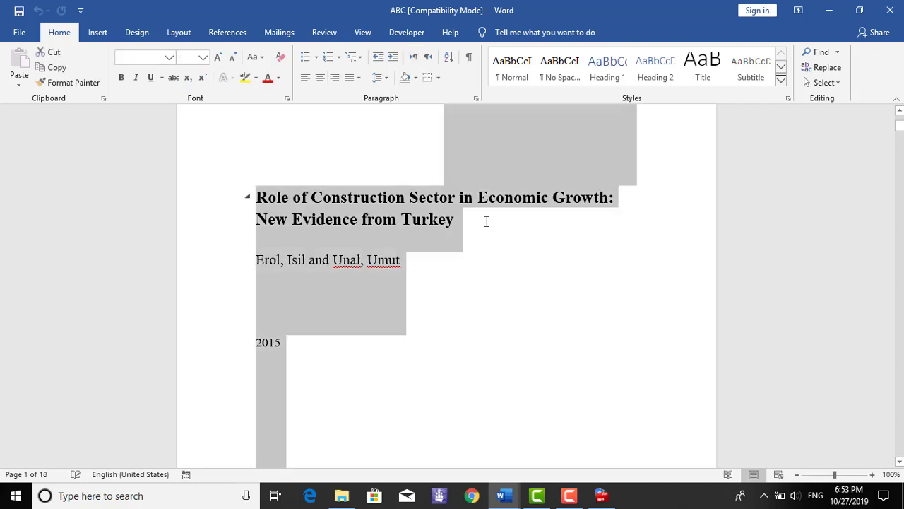
pyautogui.click(203, 58)
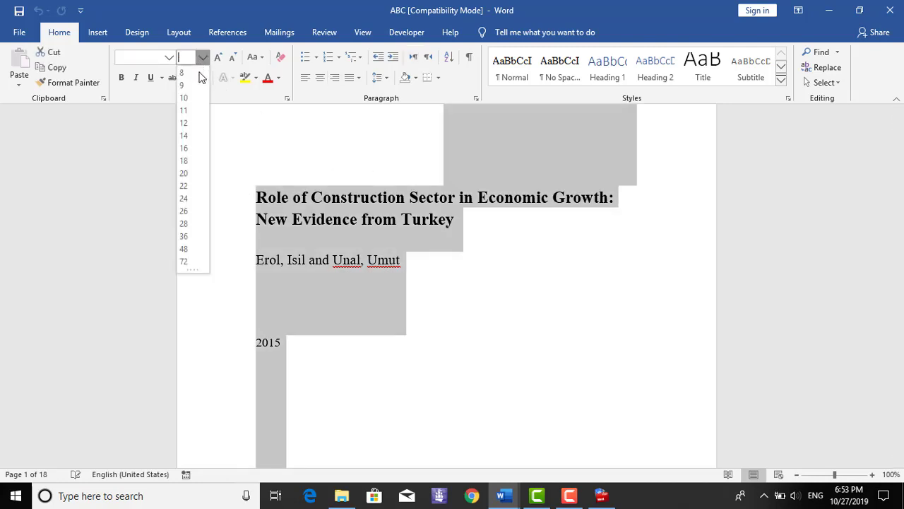
pyautogui.click(198, 131)
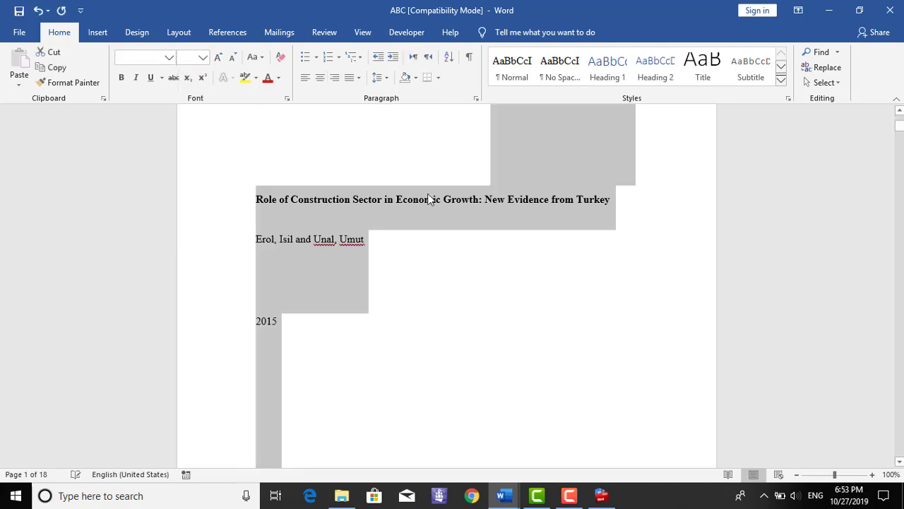
pyautogui.click(484, 201)
pyautogui.moveTo(612, 199); pyautogui.dragTo(248, 198)
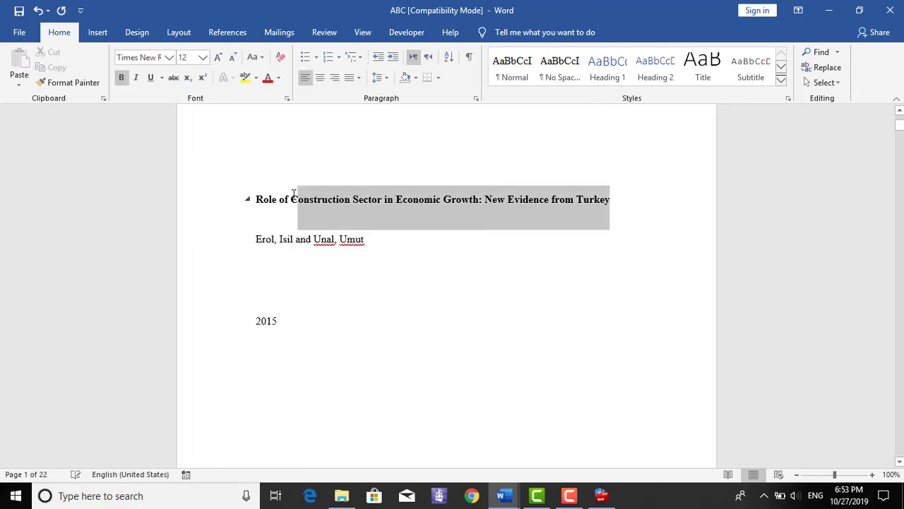
# Enlarge the title to 16 pt and replace the author line with 'Ali Khan'
pyautogui.click(202, 57)
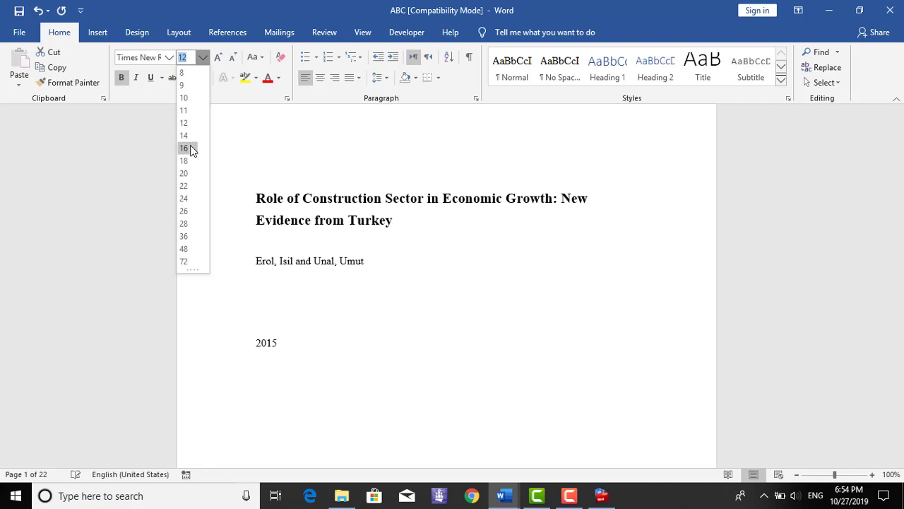
pyautogui.click(190, 148)
pyautogui.click(488, 267)
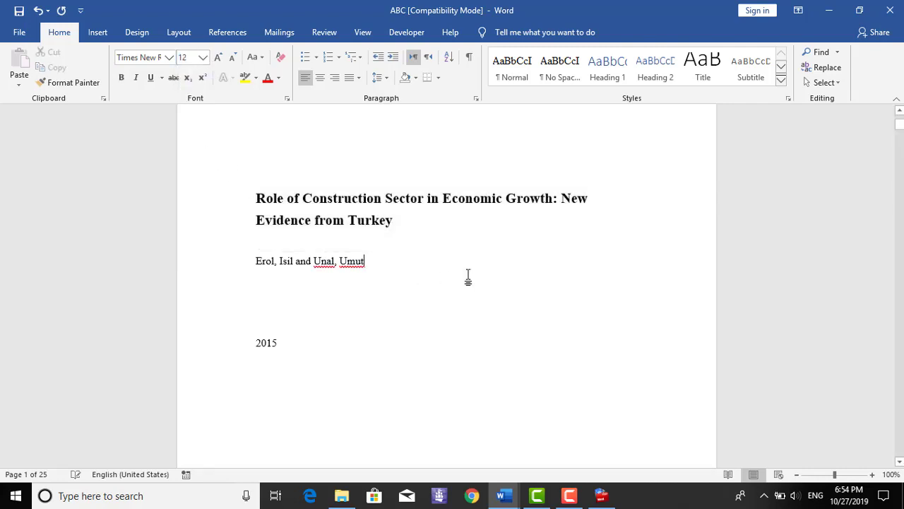
pyautogui.moveTo(354, 265); pyautogui.dragTo(218, 289)
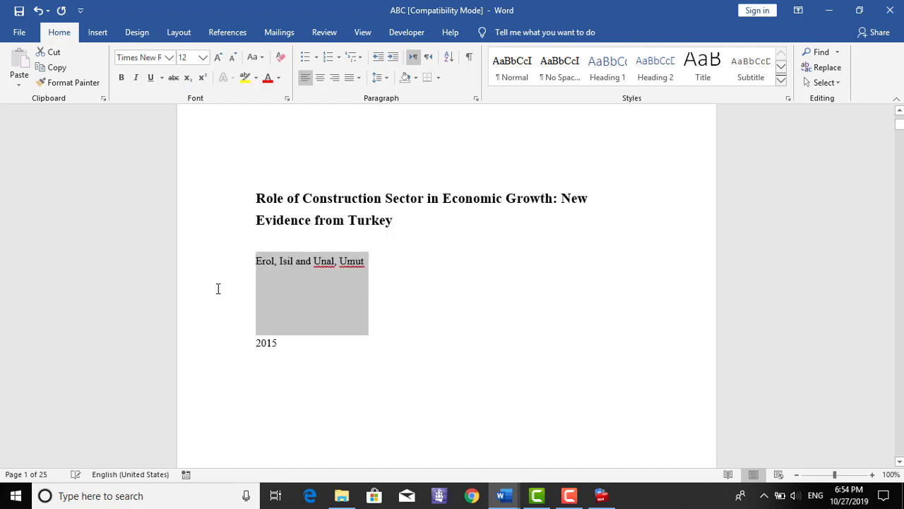
pyautogui.write('Ali ')
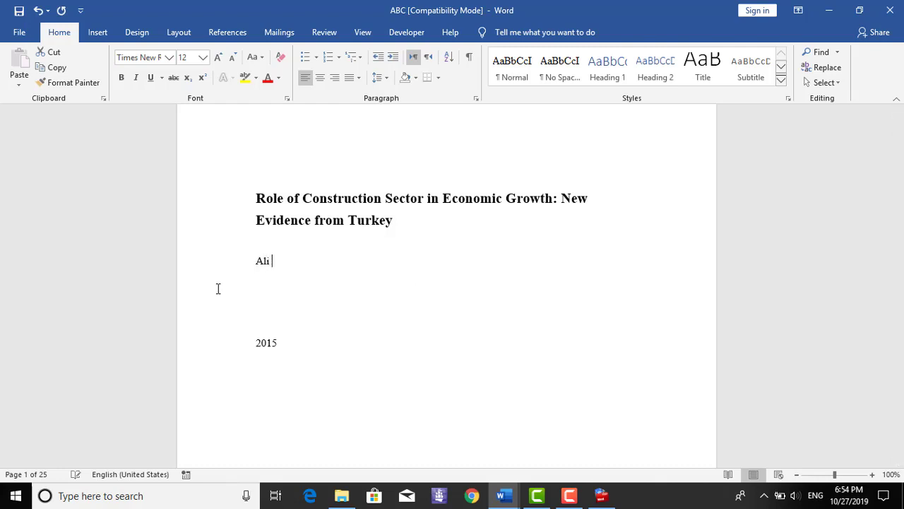
pyautogui.write('Khan')
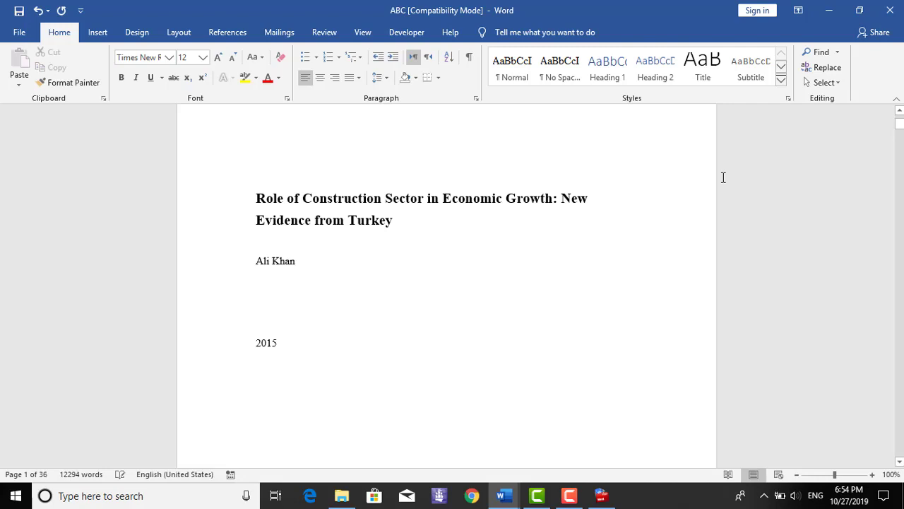
# Open Find and Replace with a comma as the replacement text
pyautogui.click(828, 69)
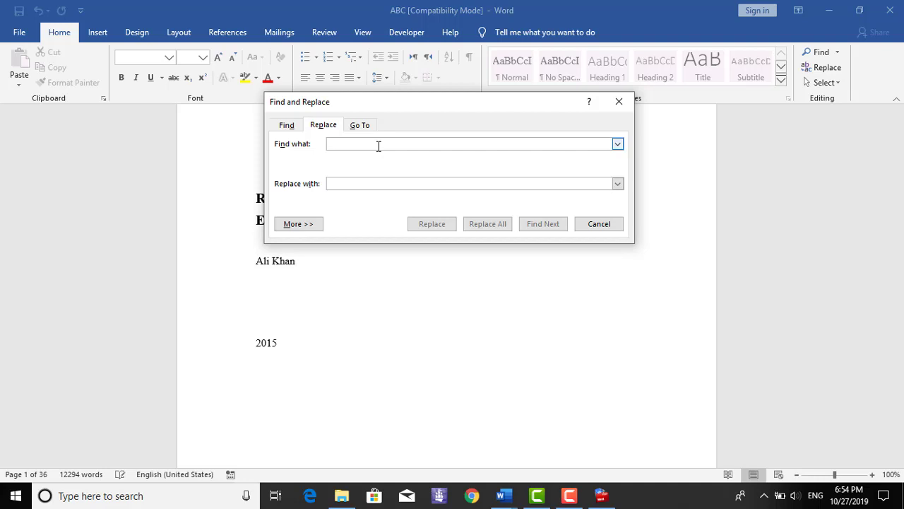
pyautogui.click(366, 182)
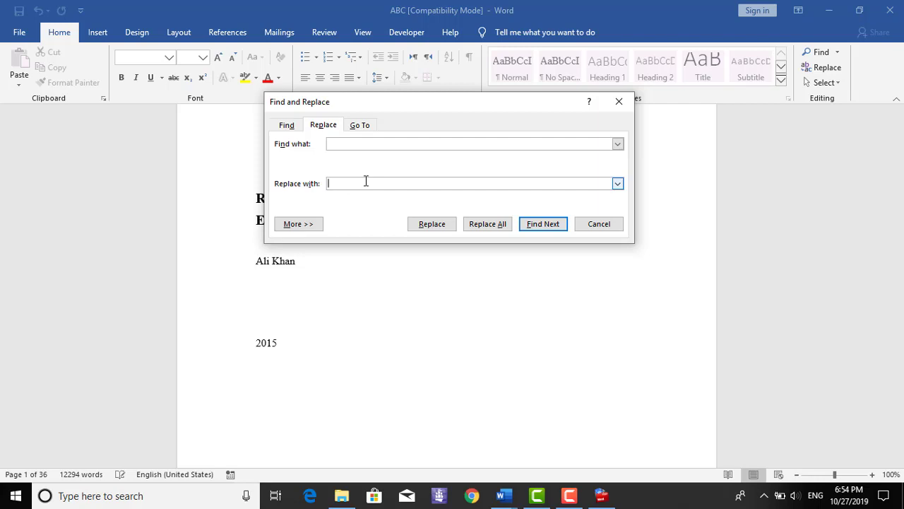
pyautogui.write(',')
# Give the replacement comma a white (Background 1) font colour
pyautogui.click(315, 223)
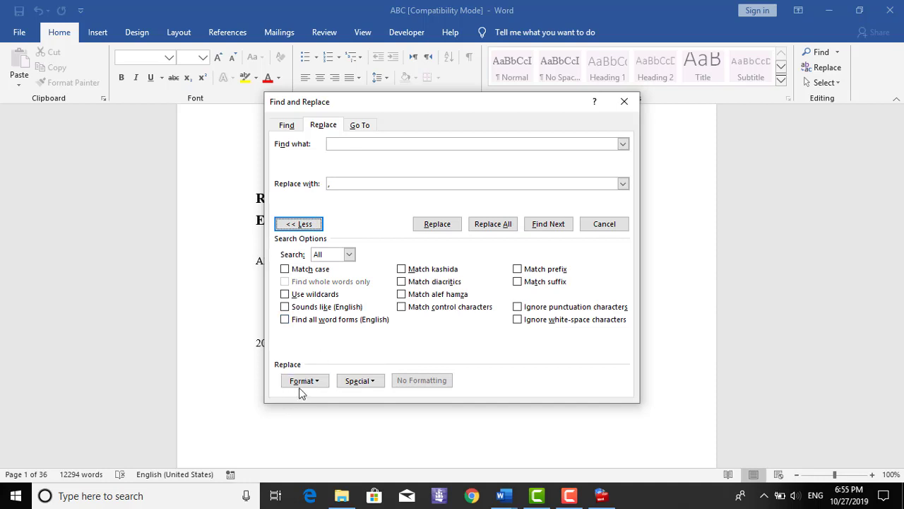
pyautogui.click(318, 386)
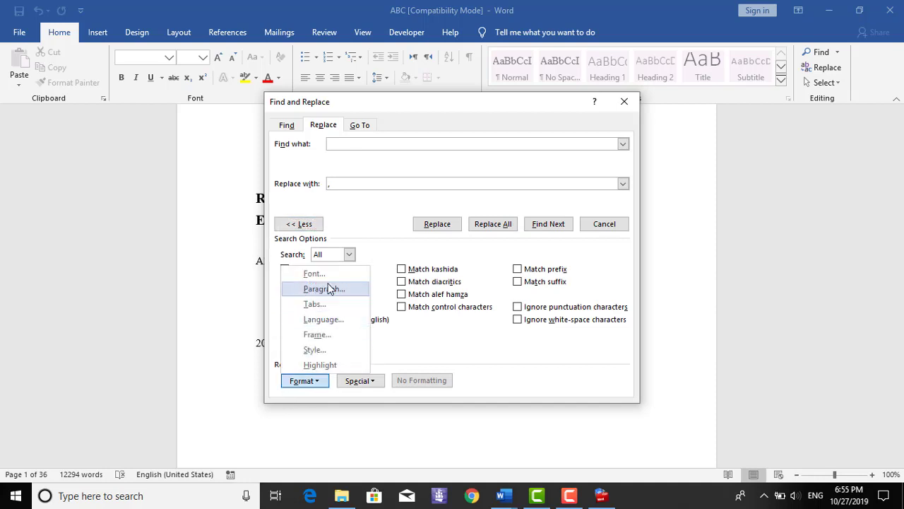
pyautogui.click(315, 273)
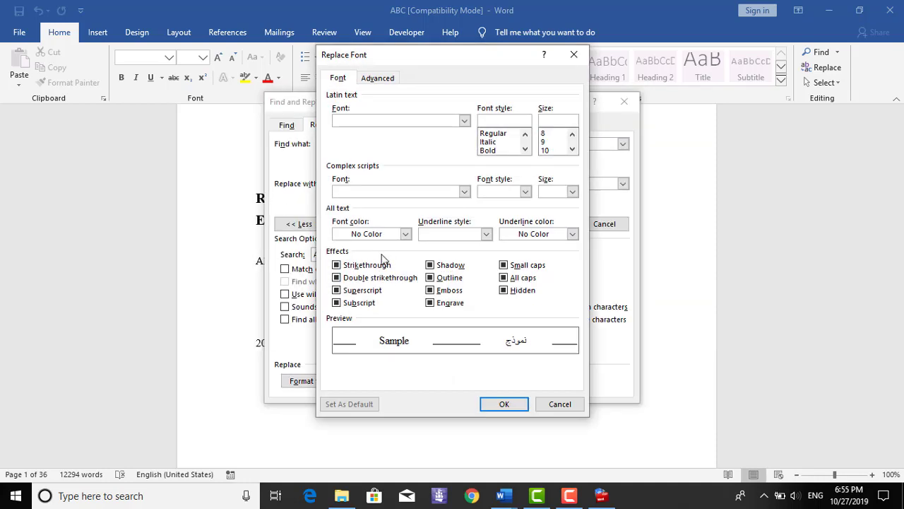
pyautogui.click(405, 234)
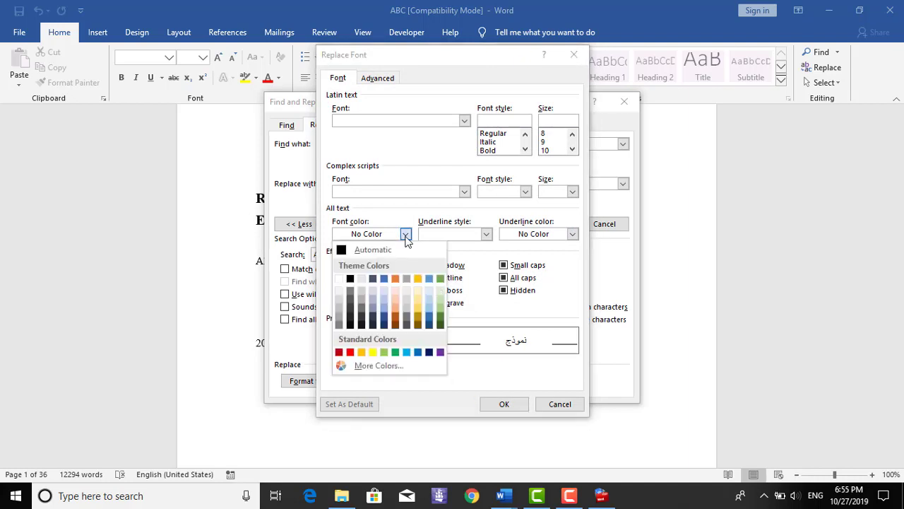
pyautogui.click(340, 278)
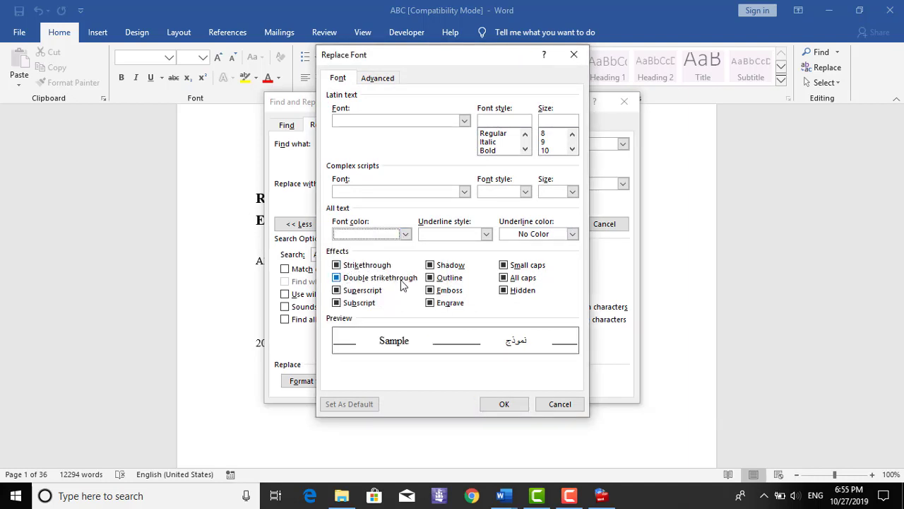
pyautogui.click(498, 405)
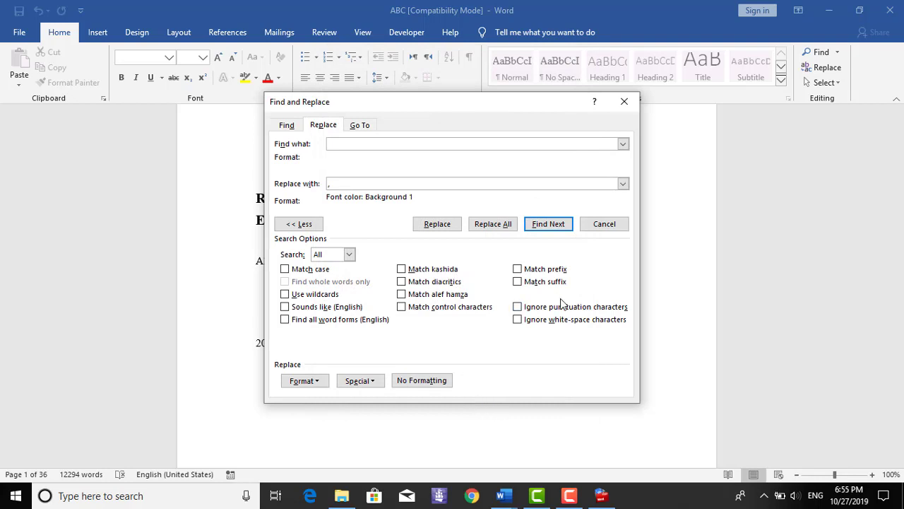
# Replace all 11,270 spaces with white commas, close Find and Replace, and scroll the document
pyautogui.click(492, 225)
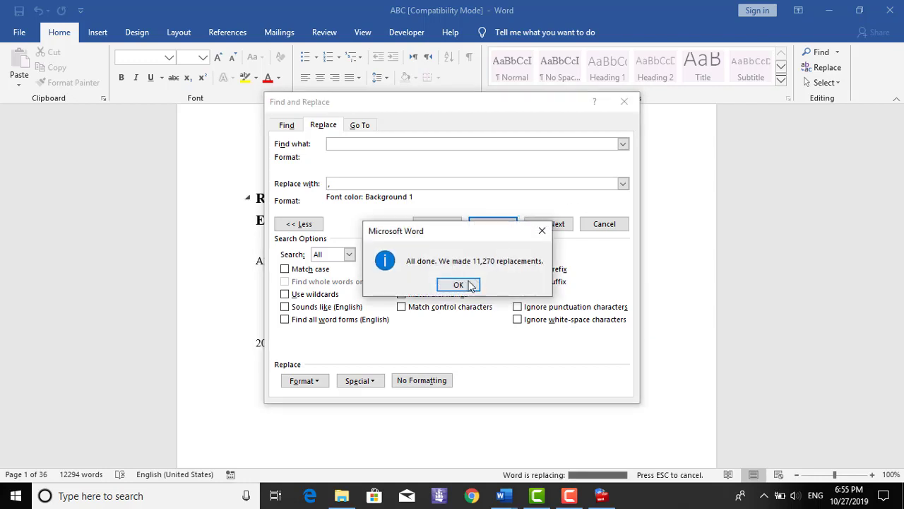
pyautogui.click(458, 284)
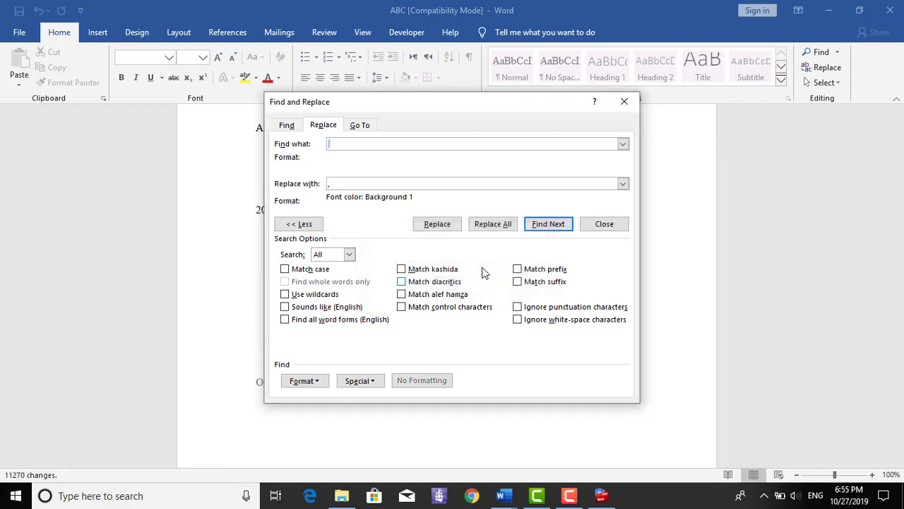
pyautogui.click(624, 102)
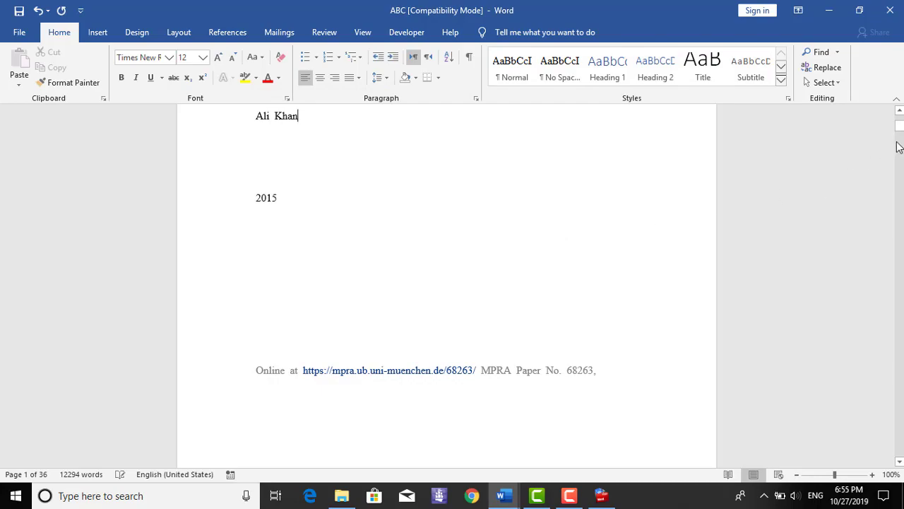
pyautogui.moveTo(900, 128); pyautogui.dragTo(900, 144)
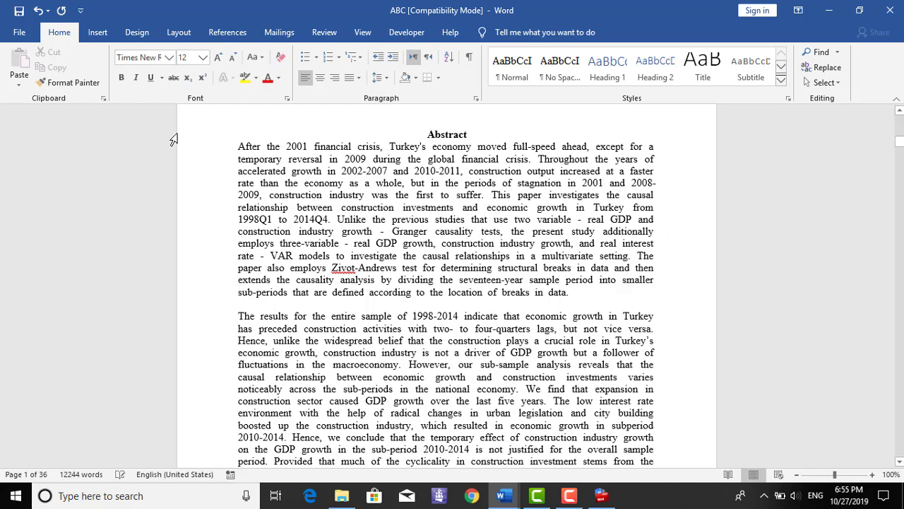
# Save the edited paper as a PDF named 'abd' in the Desktop's New folder
pyautogui.click(20, 32)
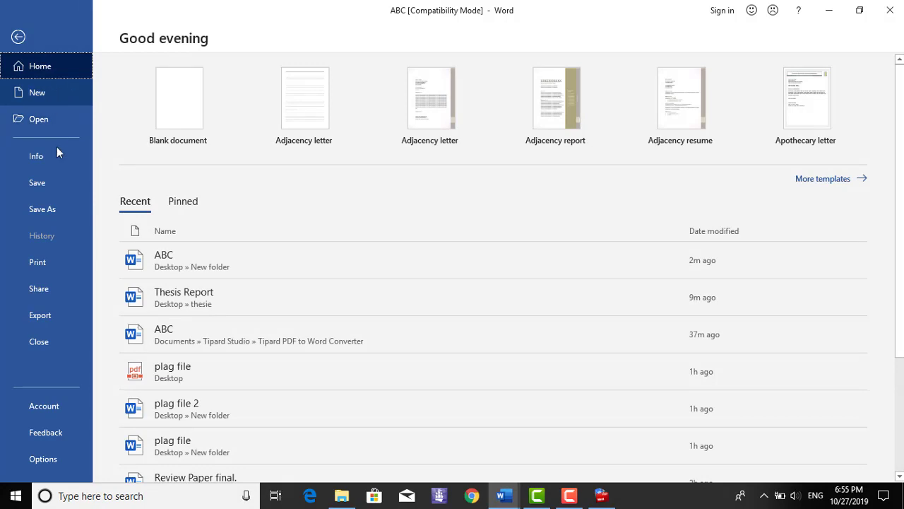
pyautogui.click(58, 205)
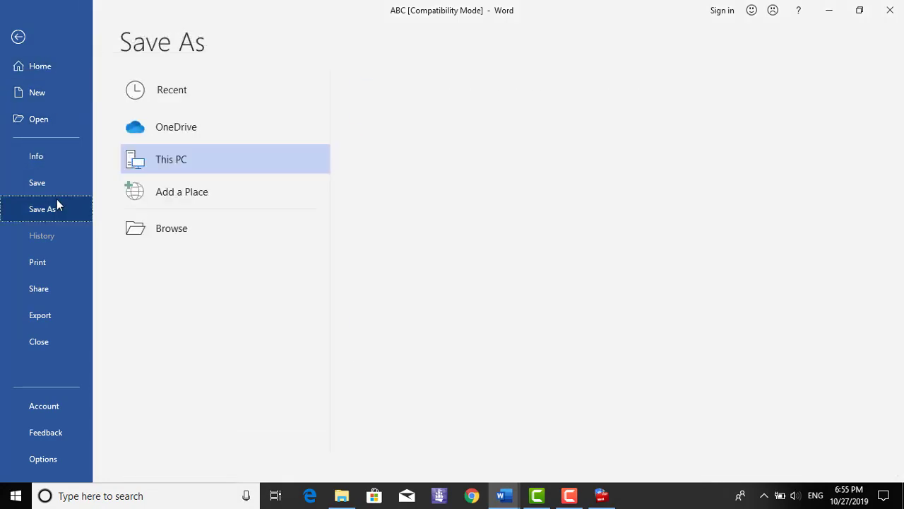
pyautogui.click(186, 234)
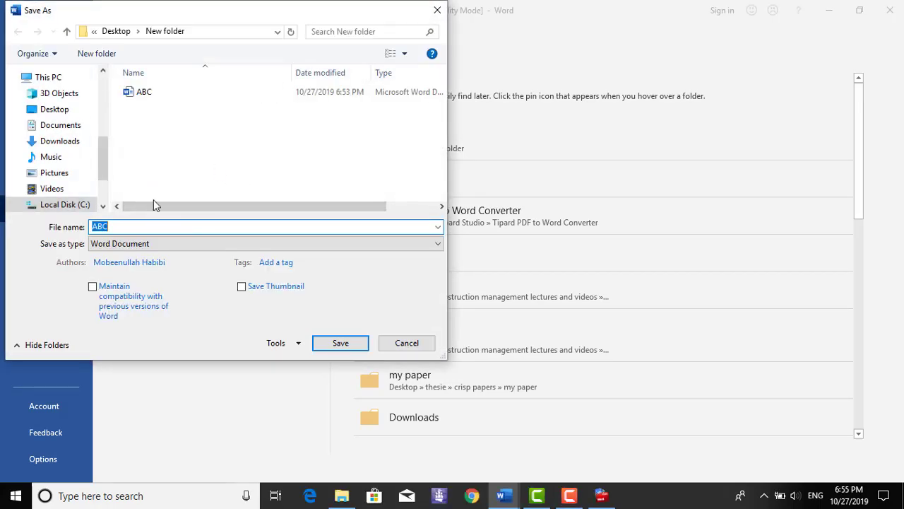
pyautogui.click(152, 241)
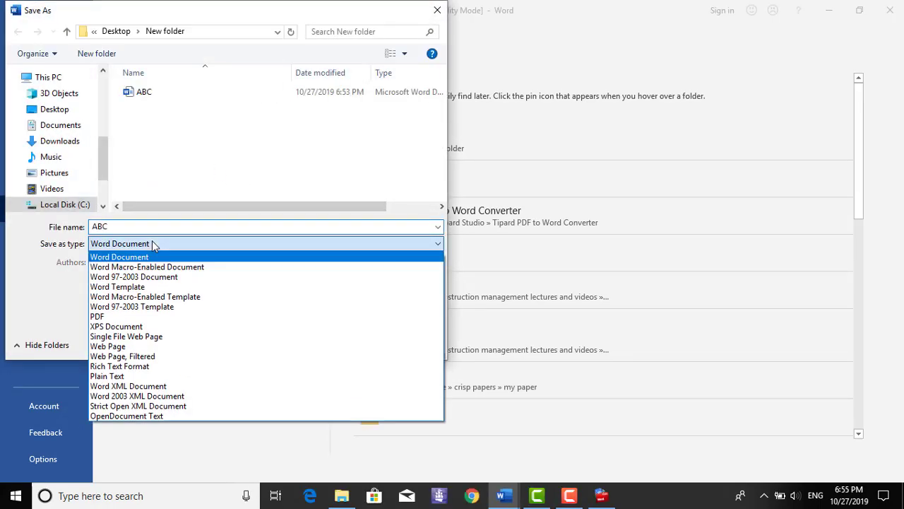
pyautogui.click(182, 316)
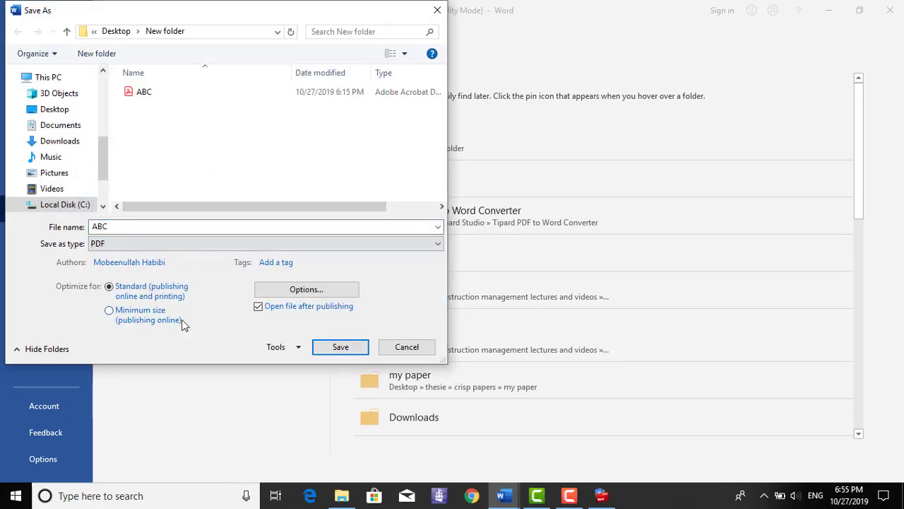
pyautogui.click(146, 227)
pyautogui.doubleClick(144, 227)
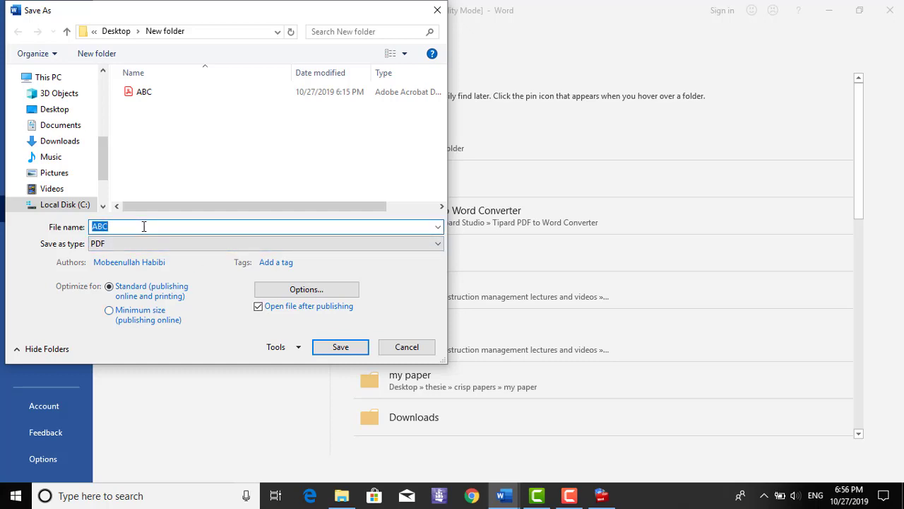
pyautogui.write('ab')
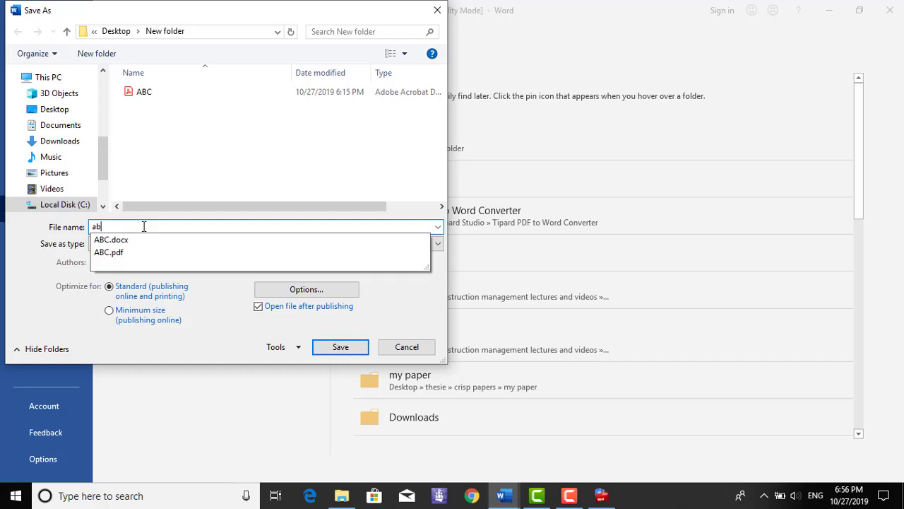
pyautogui.write('d')
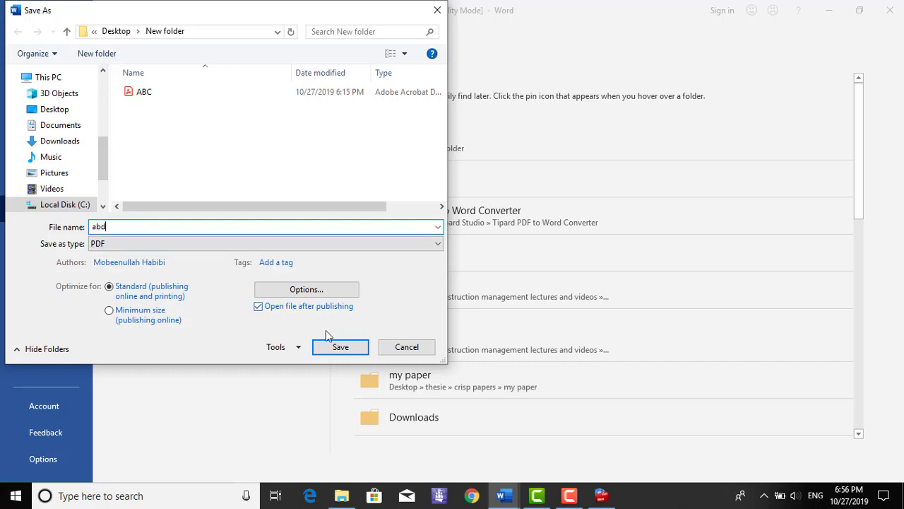
pyautogui.click(329, 343)
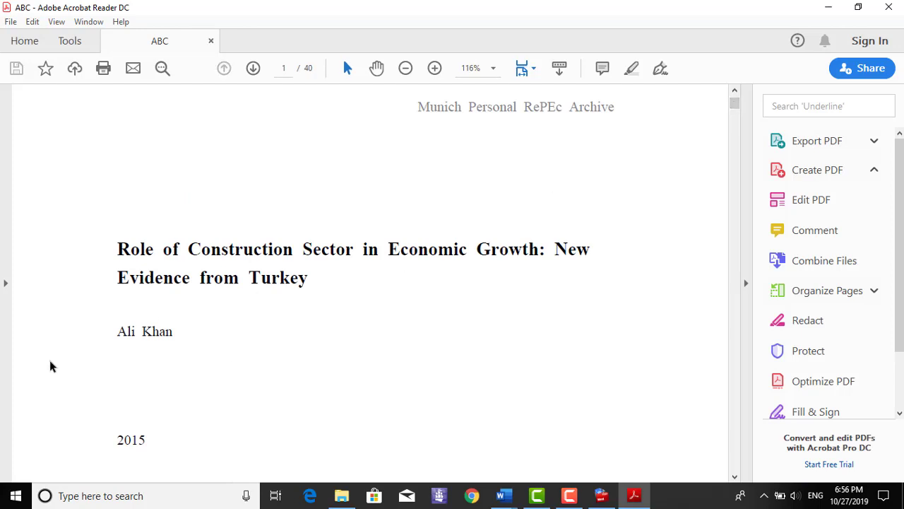
# Close the exported PDF showing author Ali Khan in Acrobat Reader to return to Word
pyautogui.click(895, 5)
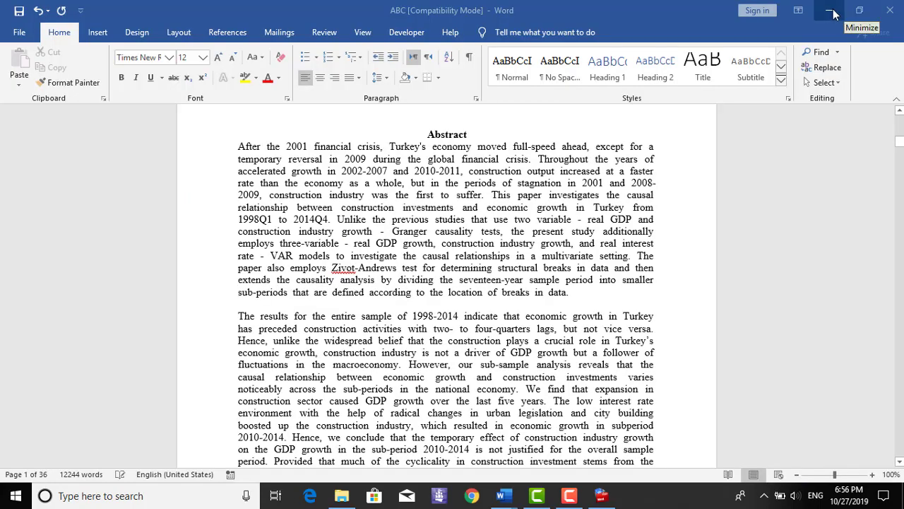